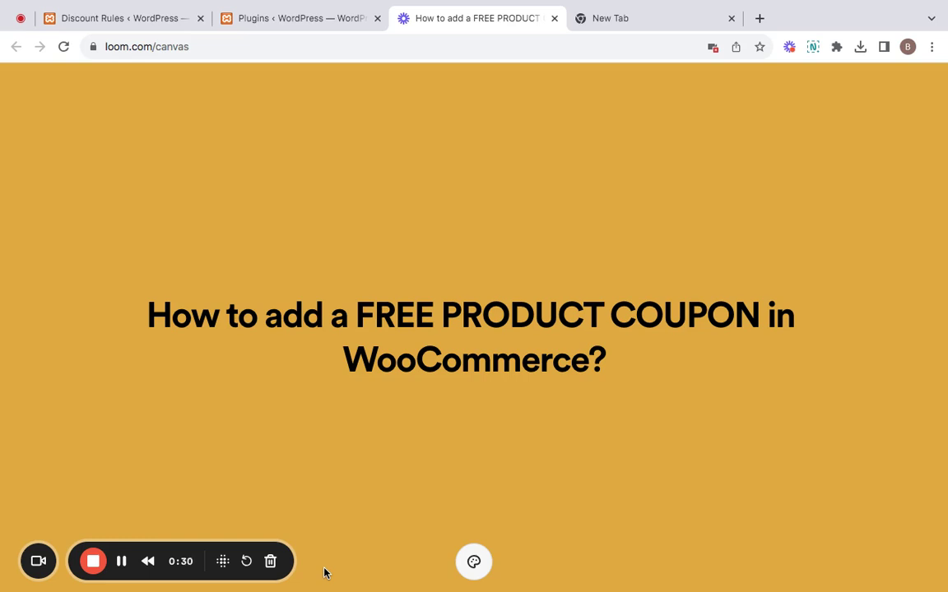
- Go from the Plugins page to WooCommerce > Discount Rules to see the existing rules
{"action": "left_click", "coordinate": [297, 20]}
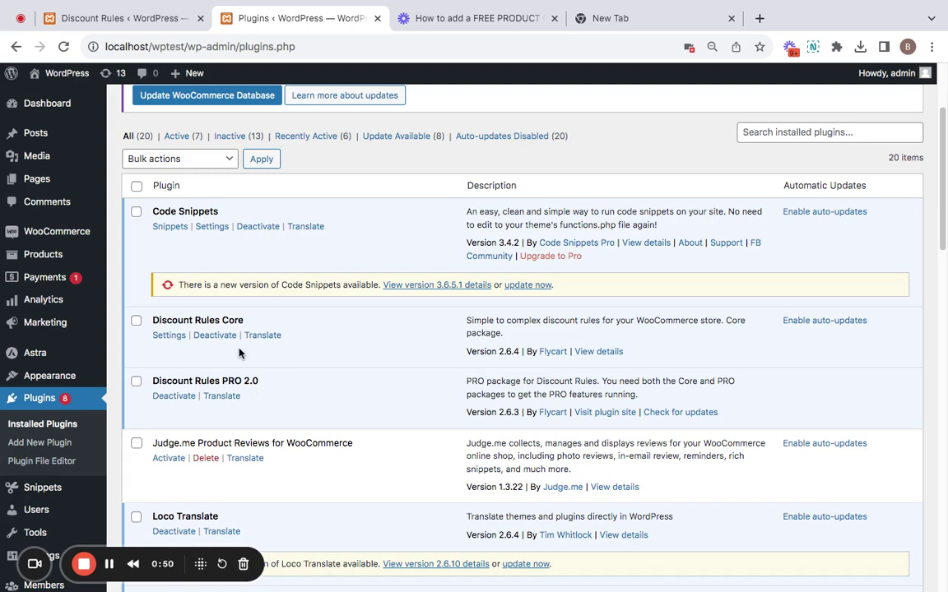
{"action": "left_click", "coordinate": [127, 21]}
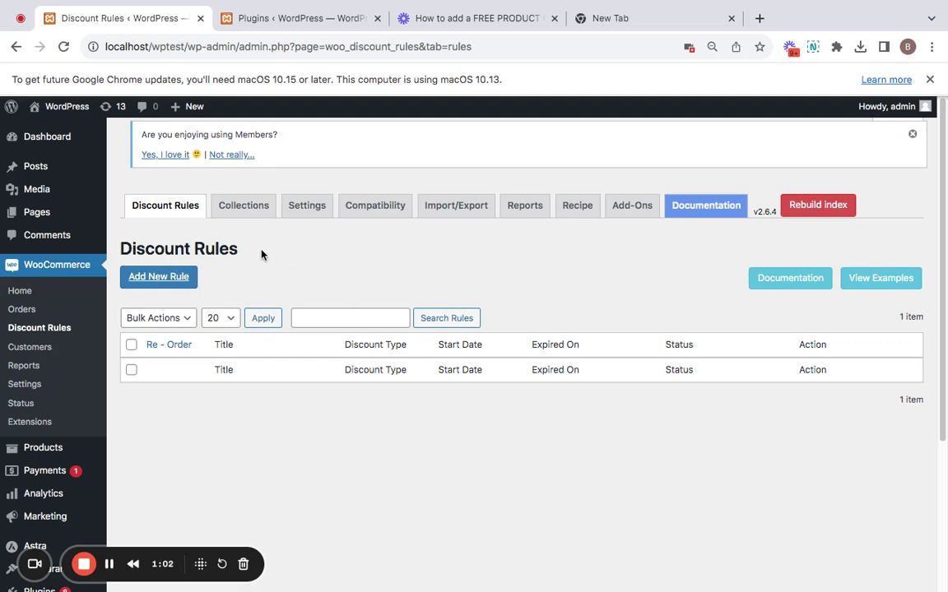
- Add a new discount rule titled 'FREE BEANIE WITH LOGO- COUPON'
{"action": "left_click", "coordinate": [186, 283]}
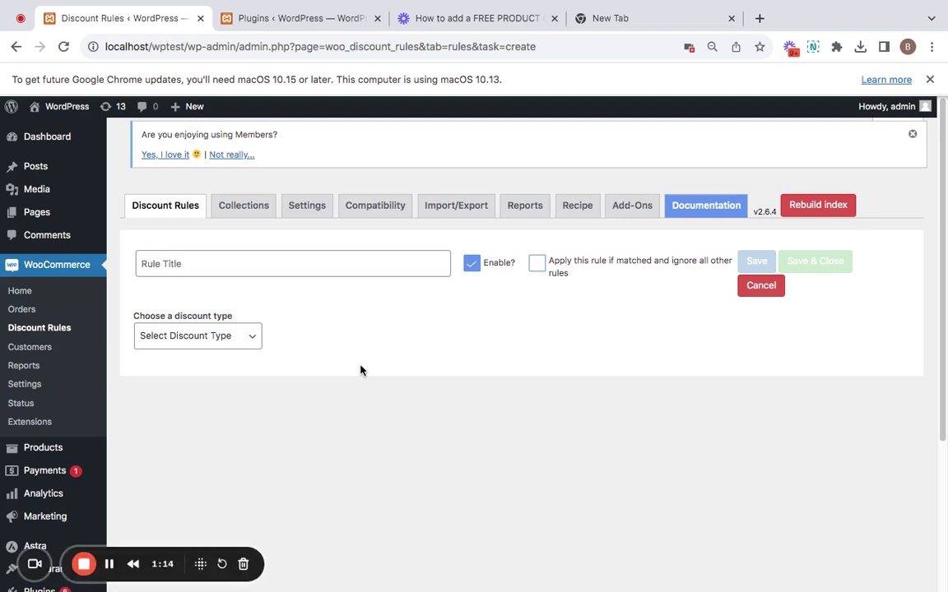
{"action": "left_click", "coordinate": [273, 266]}
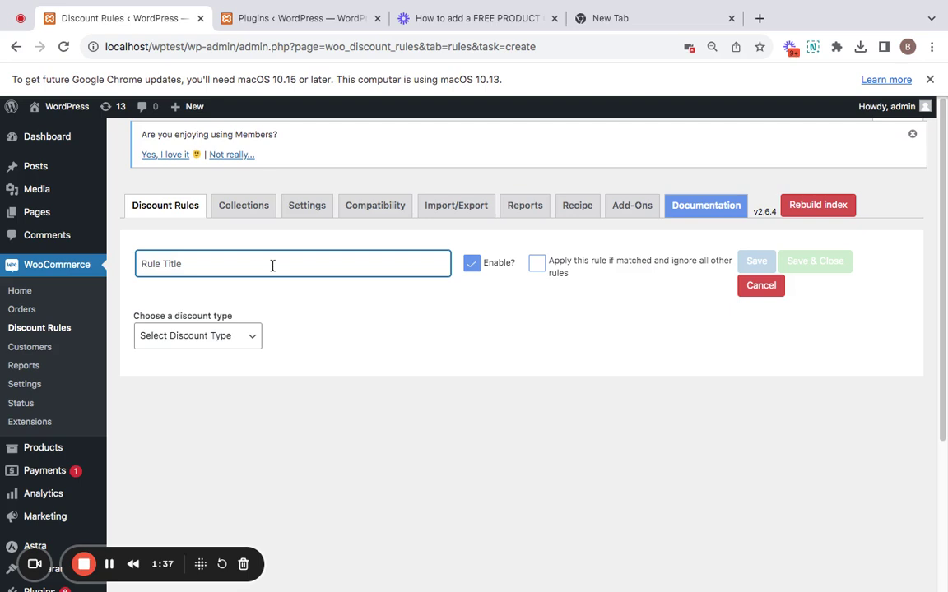
{"action": "type", "text": "FREE BEANIE WITH LOGO"}
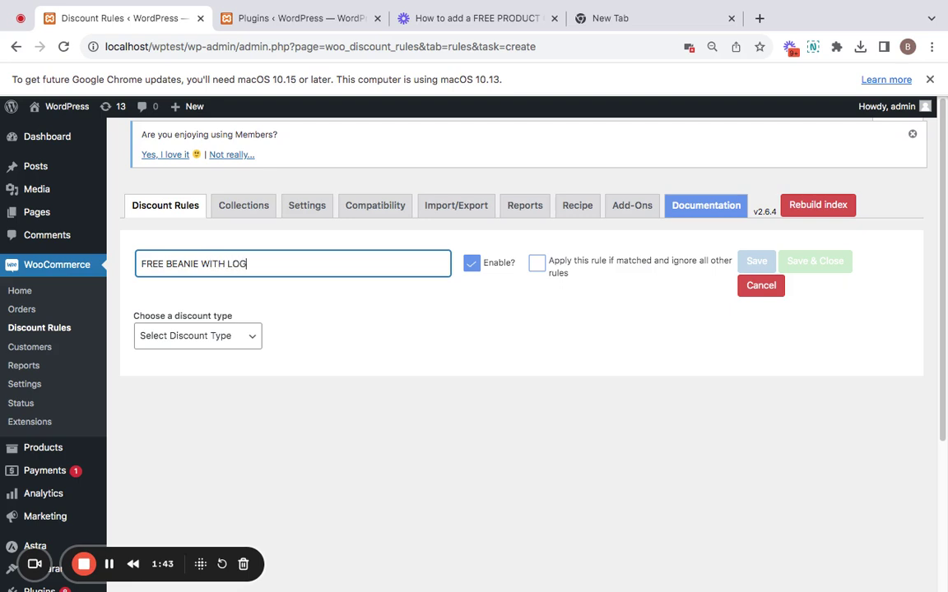
{"action": "type", "text": "- COUPON"}
- Set the rule's discount type to Buy X get Y
{"action": "left_click", "coordinate": [251, 337]}
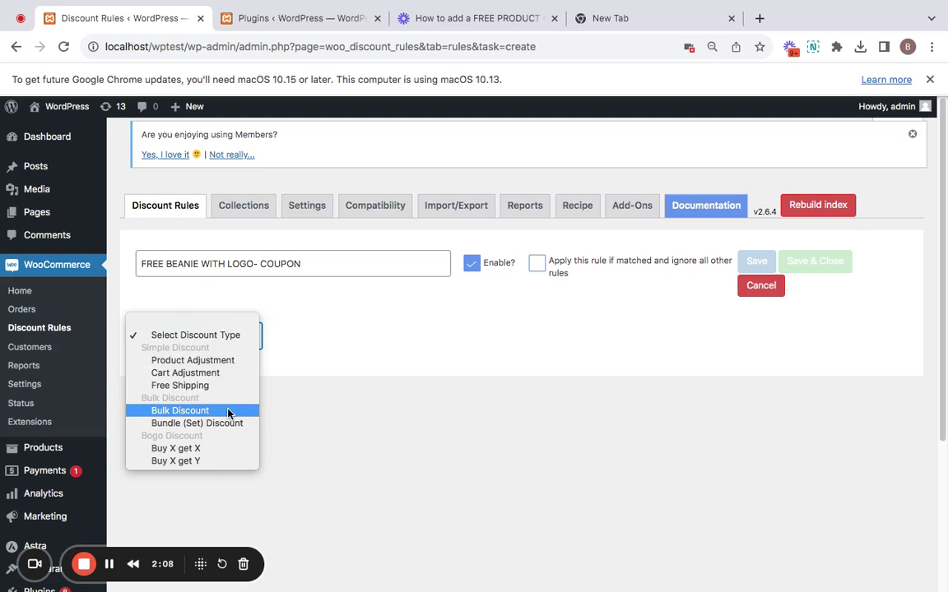
{"action": "left_click", "coordinate": [229, 462]}
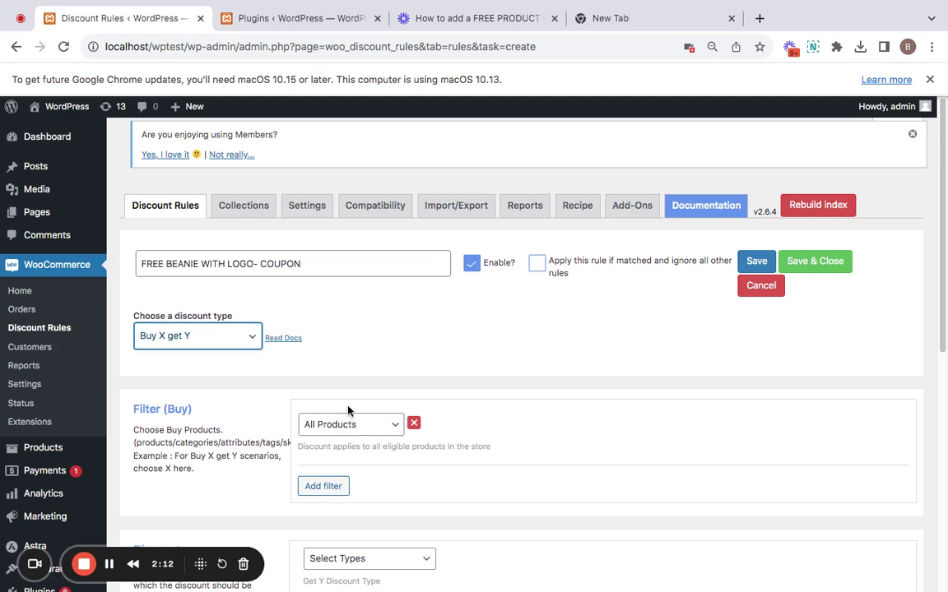
{"action": "scroll", "coordinate": [348, 410], "scroll_direction": "down", "scroll_amount": 1}
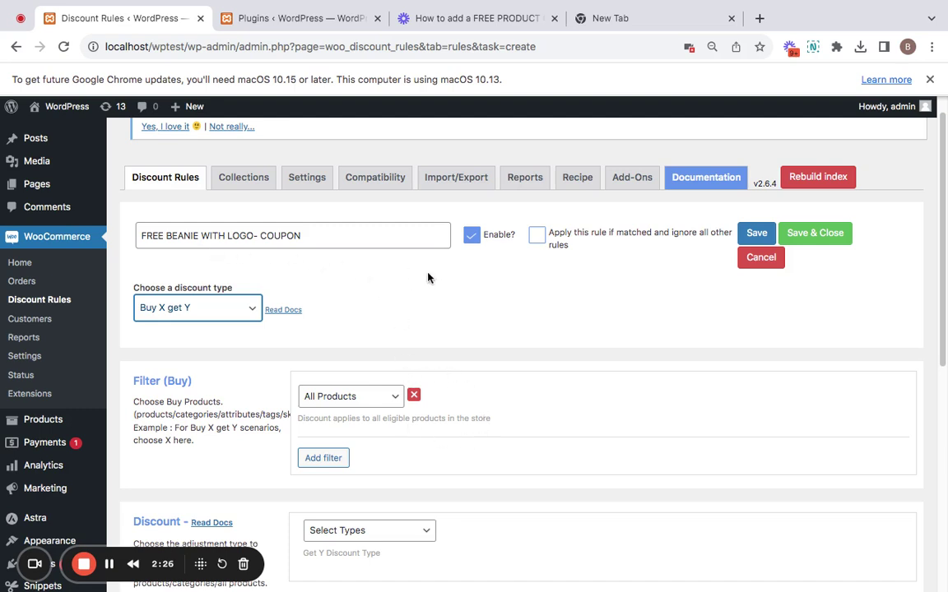
- Leave the Buy filter set to All Products
{"action": "left_click", "coordinate": [378, 400]}
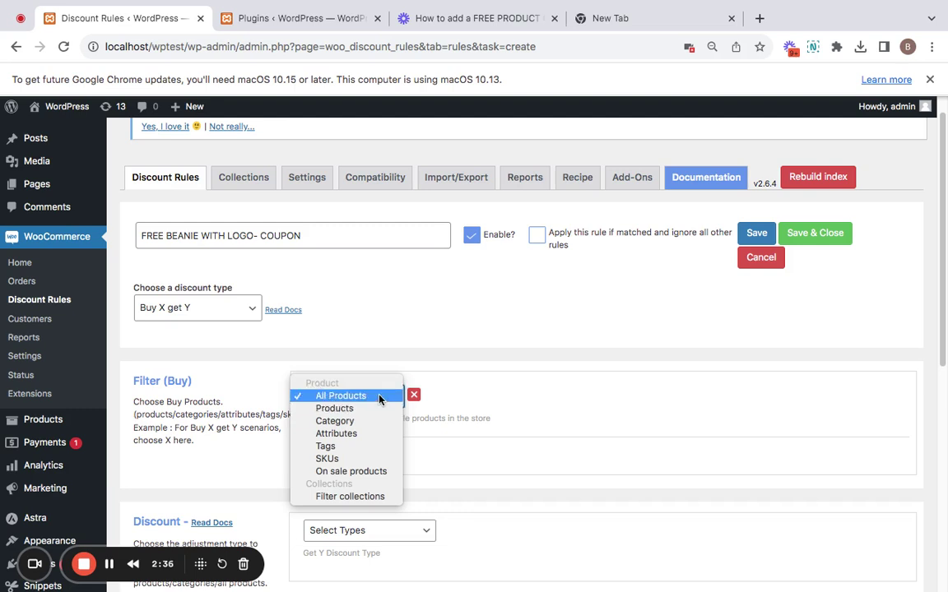
{"action": "left_click", "coordinate": [379, 399]}
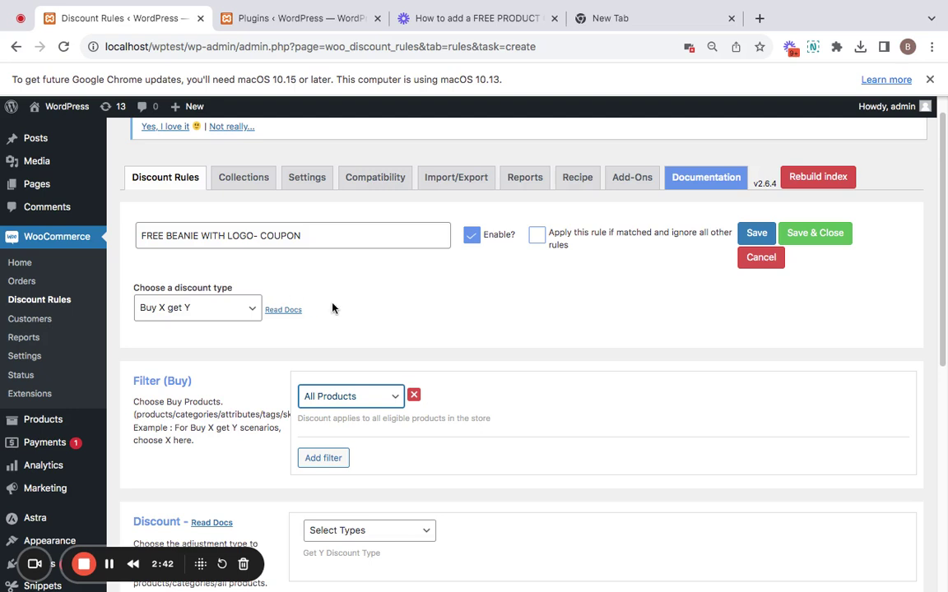
{"action": "scroll", "coordinate": [359, 349], "scroll_direction": "down", "scroll_amount": 3}
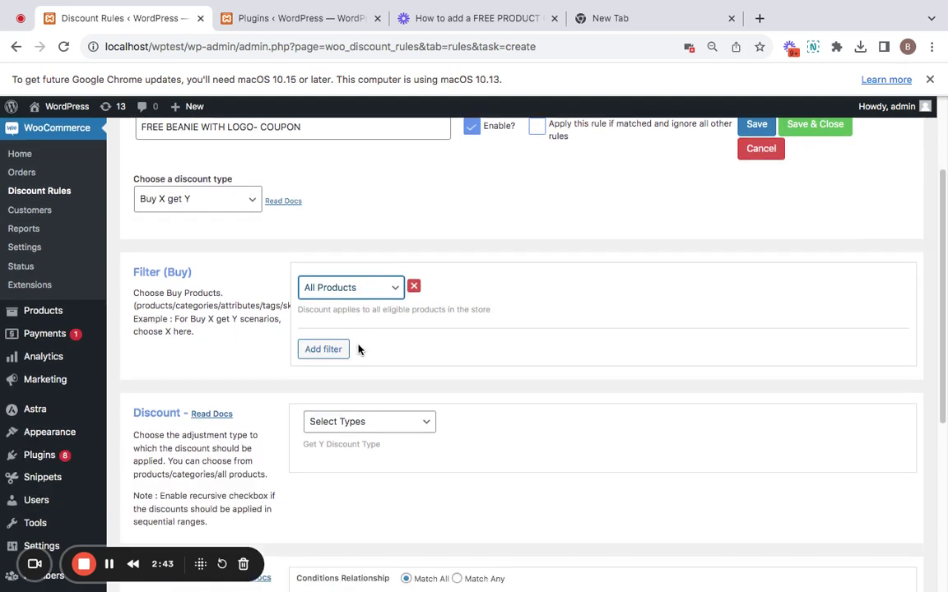
{"action": "left_click", "coordinate": [361, 290]}
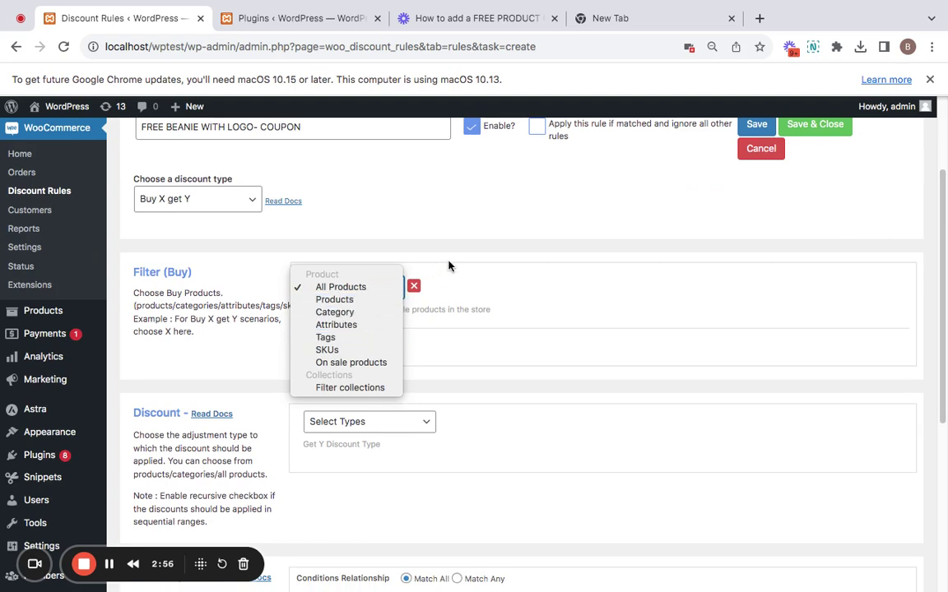
{"action": "left_click", "coordinate": [431, 283]}
{"action": "scroll", "coordinate": [348, 310], "scroll_direction": "down", "scroll_amount": 1}
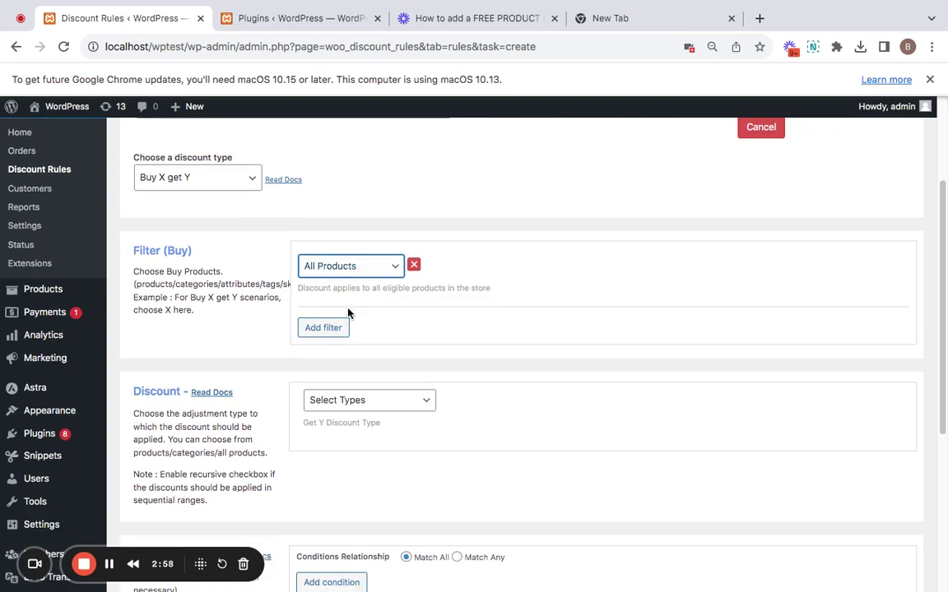
{"action": "scroll", "coordinate": [213, 330], "scroll_direction": "down", "scroll_amount": 1}
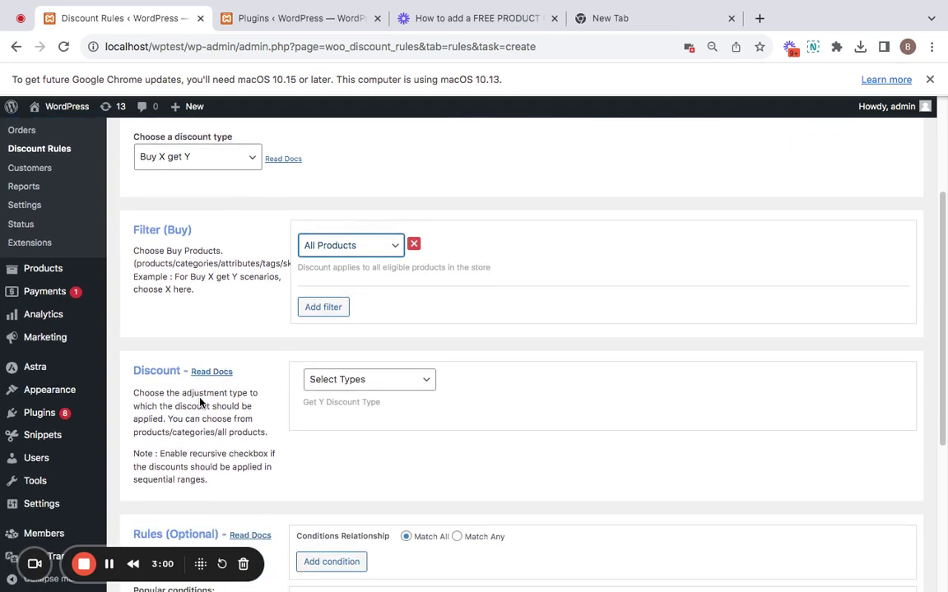
- Set the Get Y discount type to Buy X Get Y - Products
{"action": "left_click", "coordinate": [344, 383]}
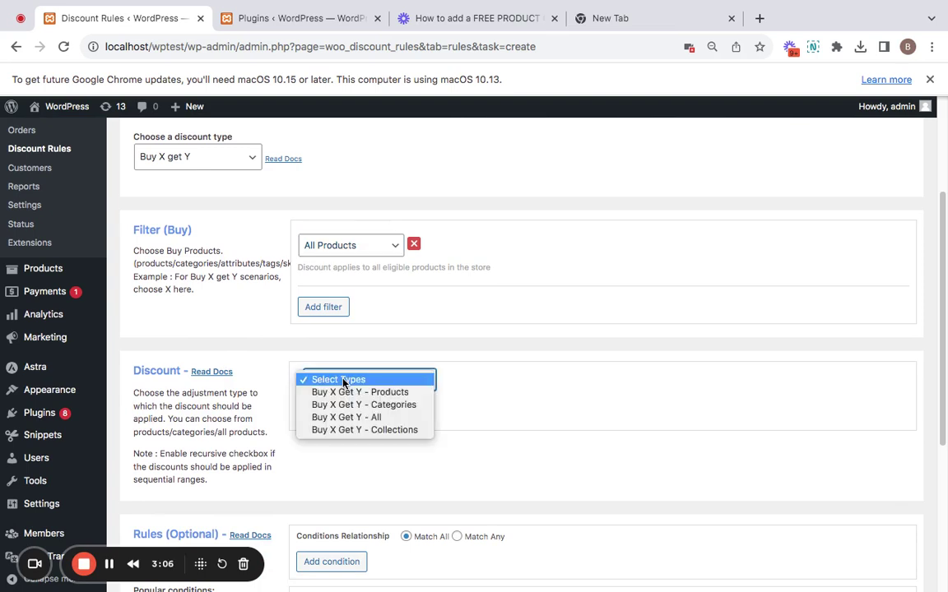
{"action": "left_click", "coordinate": [406, 393]}
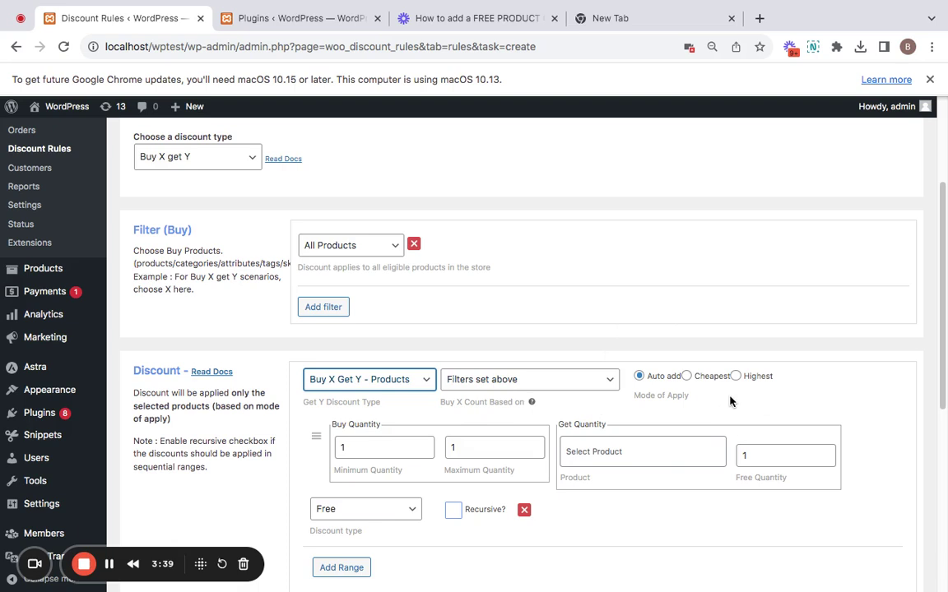
{"action": "scroll", "coordinate": [354, 436], "scroll_direction": "down", "scroll_amount": 1}
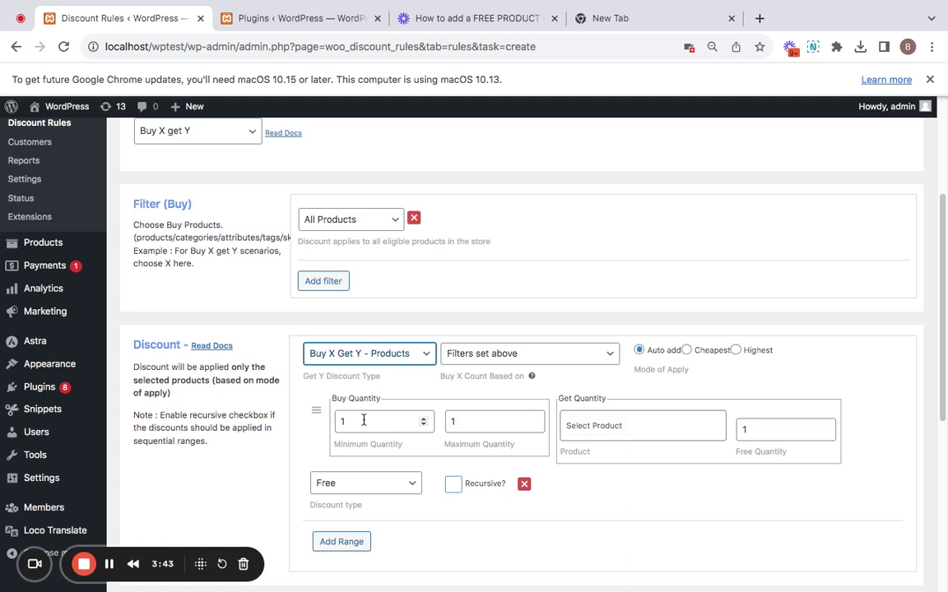
- Keep minimum buy quantity 1 and leave the maximum quantity empty
{"action": "left_click", "coordinate": [360, 421]}
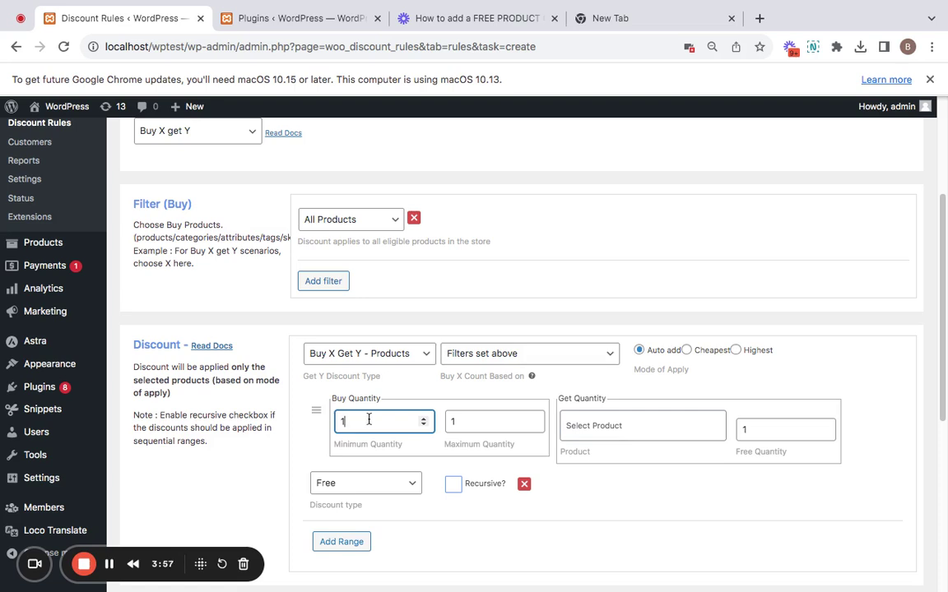
{"action": "left_click", "coordinate": [474, 425]}
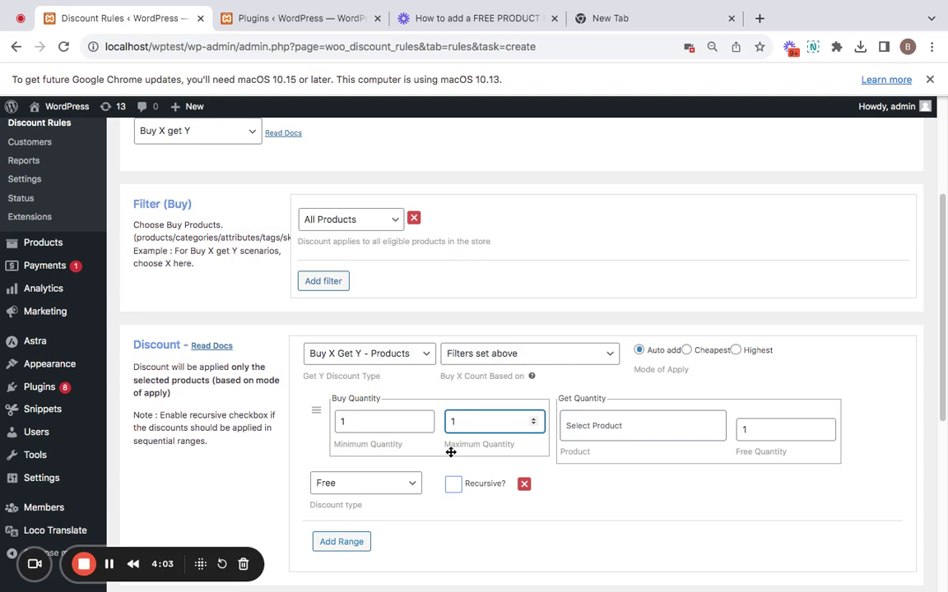
{"action": "key", "text": "BackSpace"}
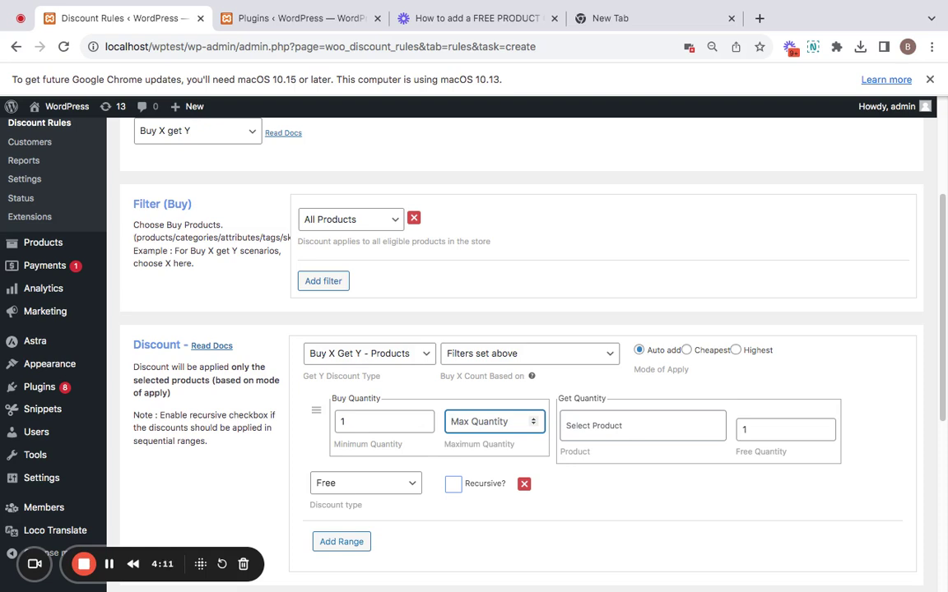
{"action": "type", "text": "99999"}
{"action": "key", "text": "BackSpace"}
{"action": "key", "text": "BackSpace"}
{"action": "key", "text": "BackSpace"}
{"action": "key", "text": "BackSpace"}
{"action": "key", "text": "BackSpace"}
{"action": "left_click", "coordinate": [576, 425]}
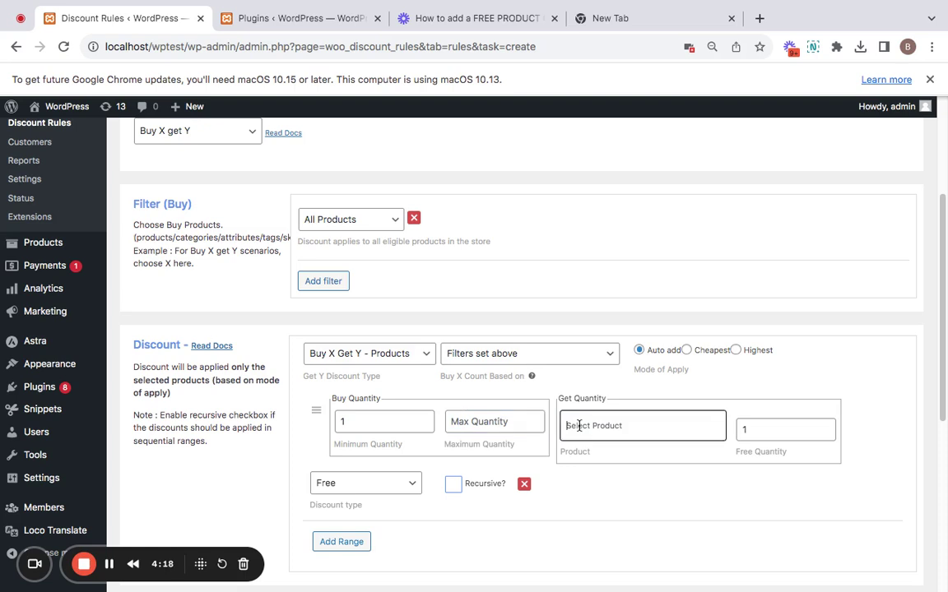
{"action": "left_click", "coordinate": [638, 426]}
{"action": "left_click", "coordinate": [637, 426]}
{"action": "type", "text": "BEANIE"}
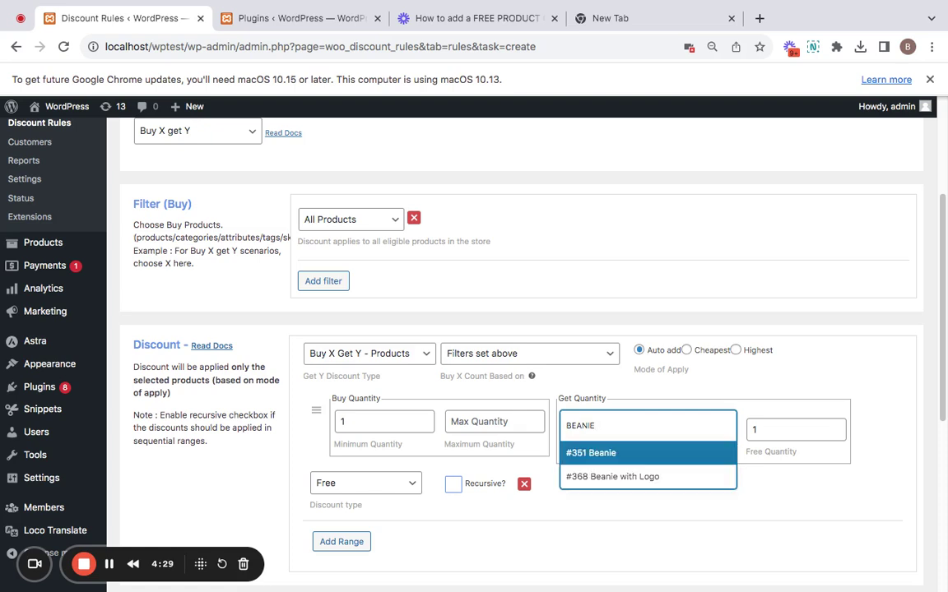
{"action": "left_click", "coordinate": [682, 477]}
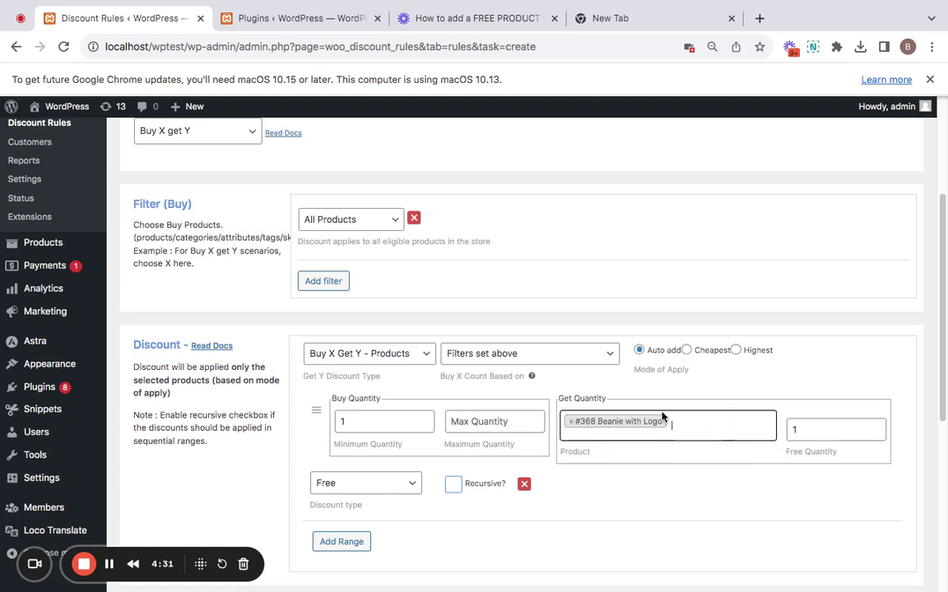
{"action": "left_click", "coordinate": [831, 430]}
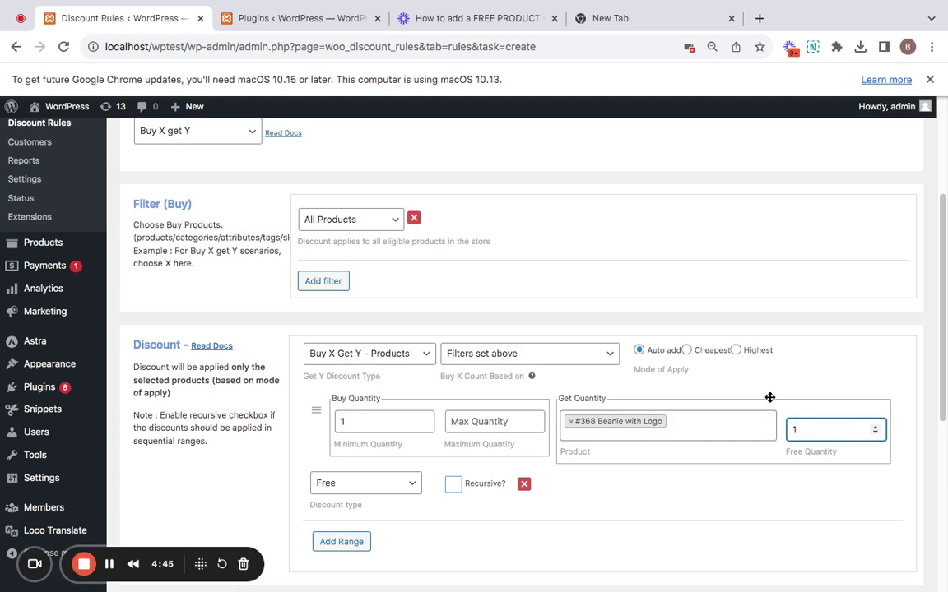
{"action": "left_click", "coordinate": [402, 483]}
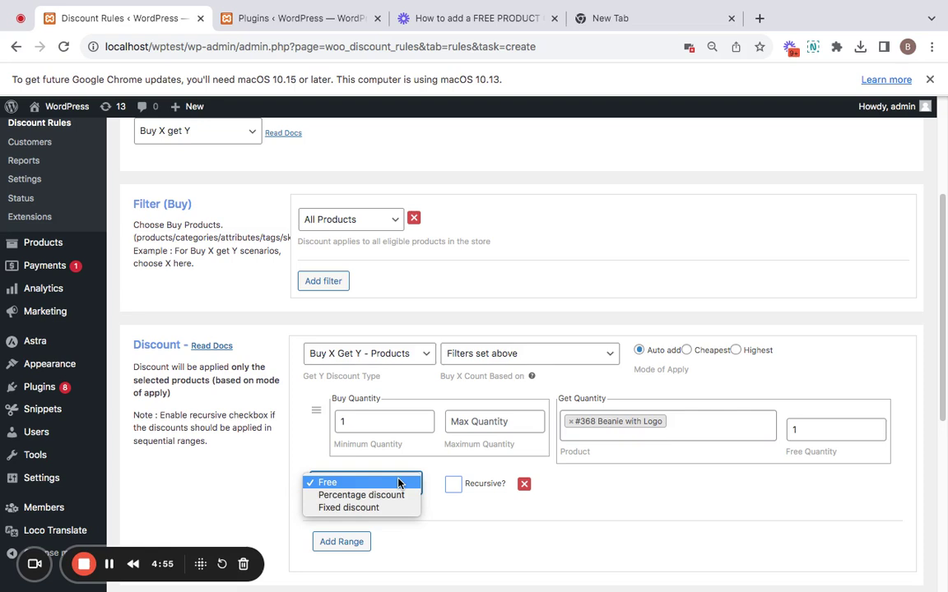
{"action": "left_click", "coordinate": [398, 483]}
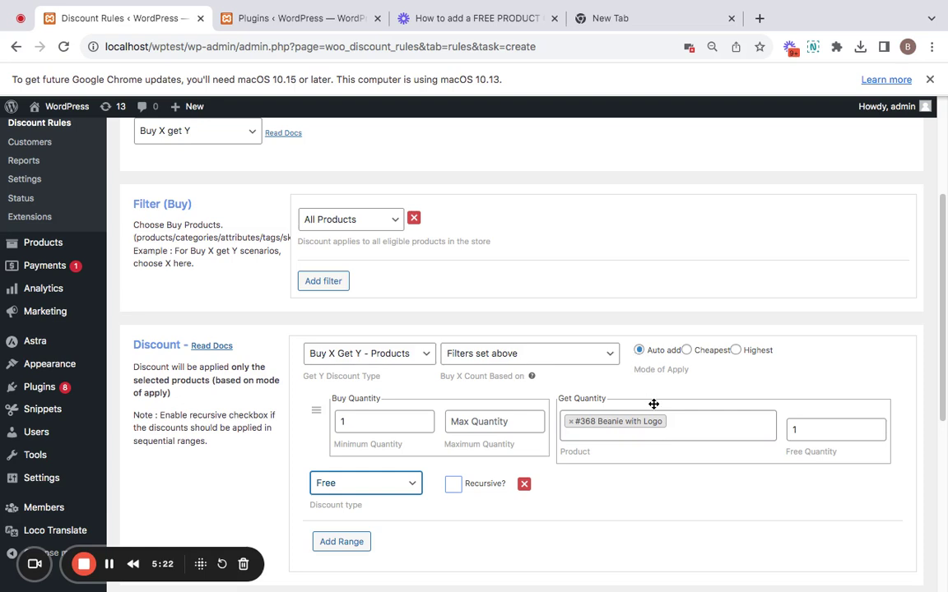
- Add a Coupons condition to the rule requiring the coupon code BIGDEAL
{"action": "scroll", "coordinate": [653, 404], "scroll_direction": "up", "scroll_amount": 1}
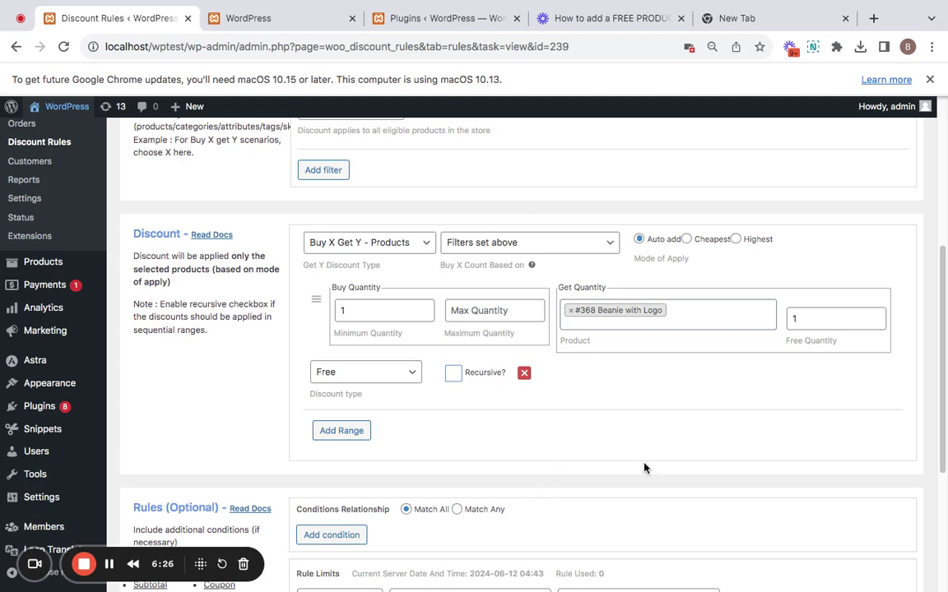
{"action": "left_click", "coordinate": [356, 536]}
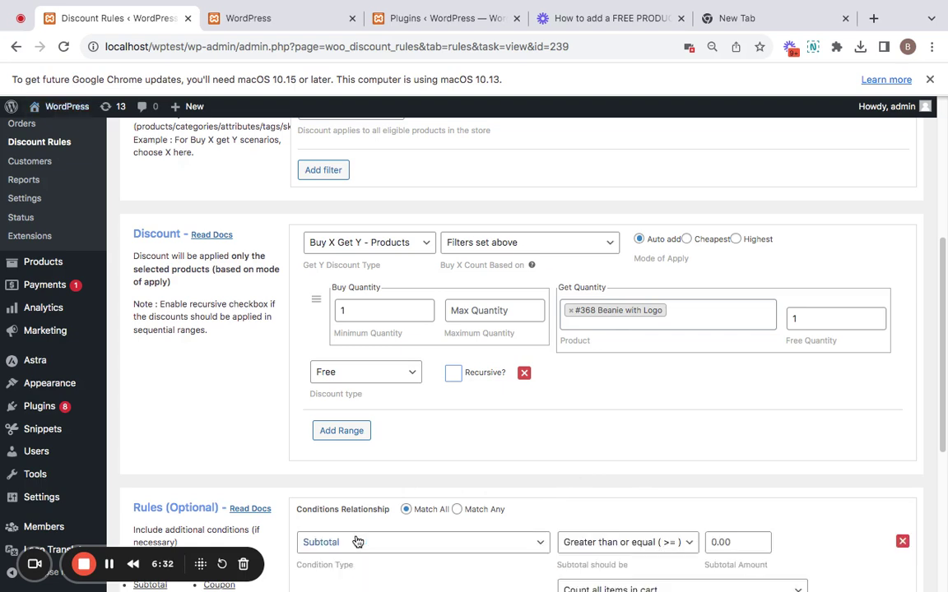
{"action": "scroll", "coordinate": [362, 539], "scroll_direction": "down", "scroll_amount": 1}
{"action": "left_click", "coordinate": [461, 522]}
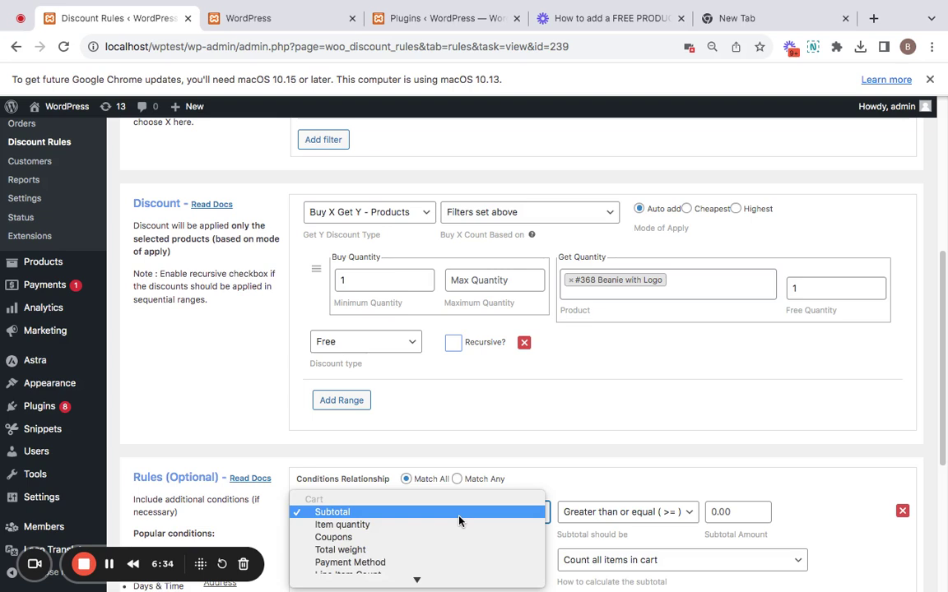
{"action": "left_click", "coordinate": [448, 536]}
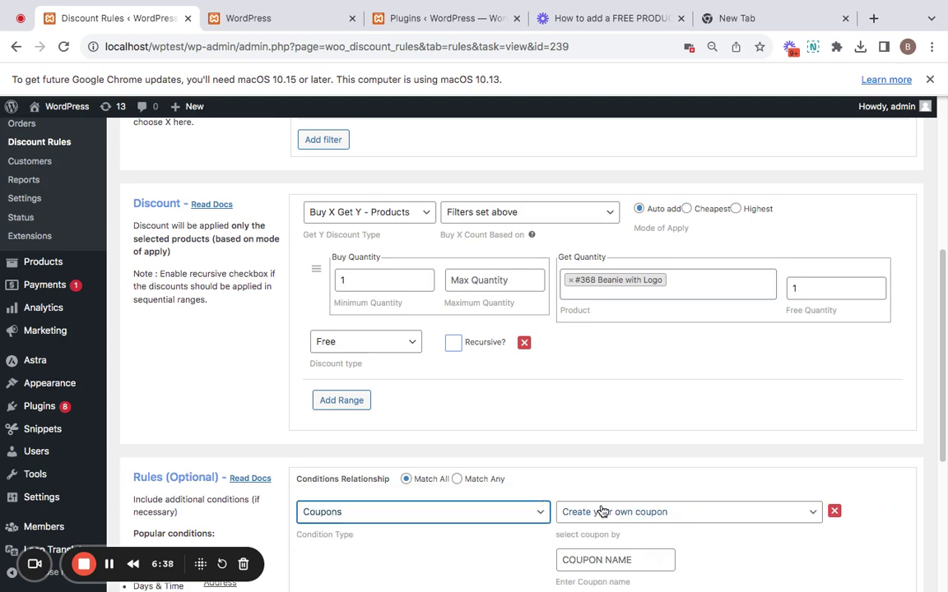
{"action": "scroll", "coordinate": [567, 457], "scroll_direction": "down", "scroll_amount": 3}
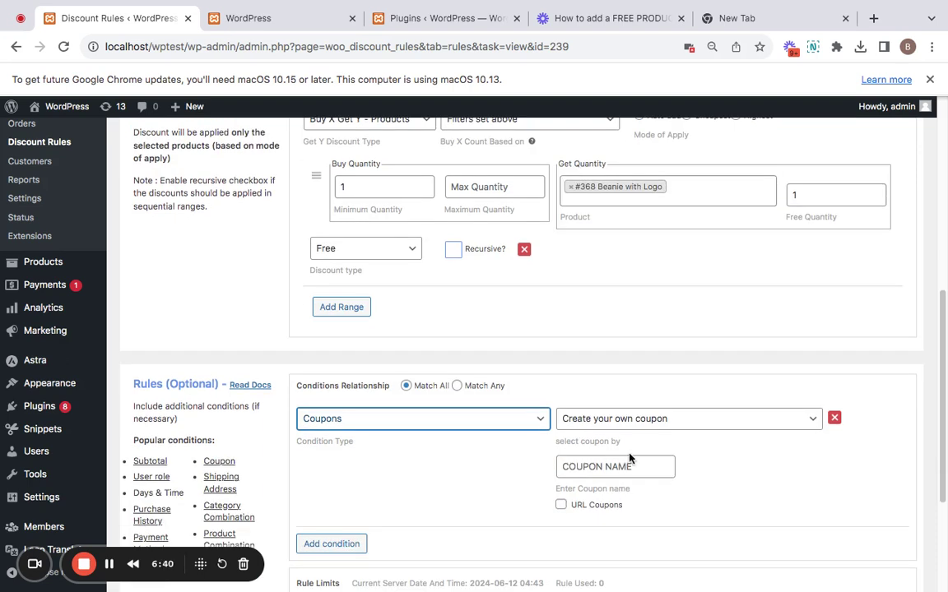
{"action": "scroll", "coordinate": [650, 395], "scroll_direction": "up", "scroll_amount": 1}
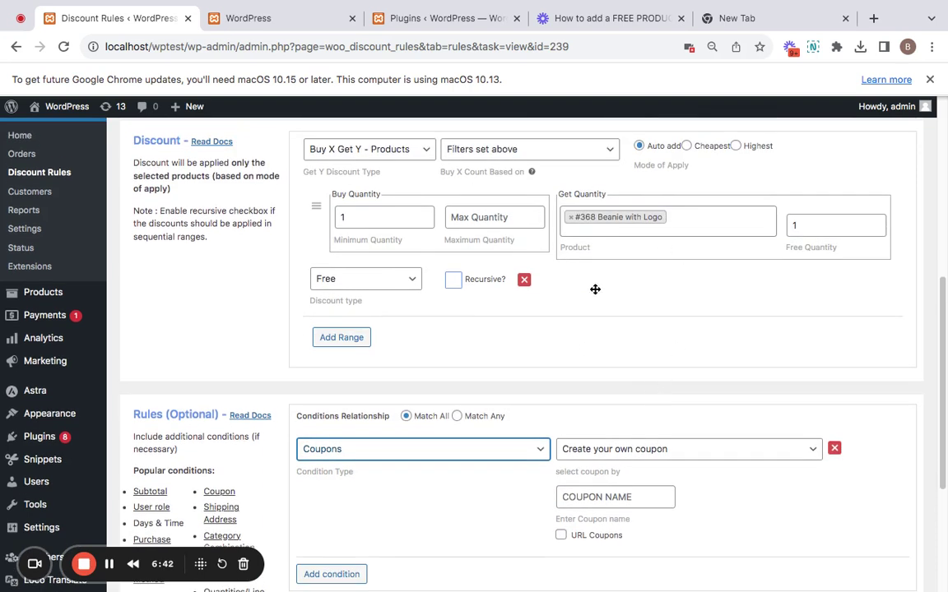
{"action": "left_click", "coordinate": [632, 497]}
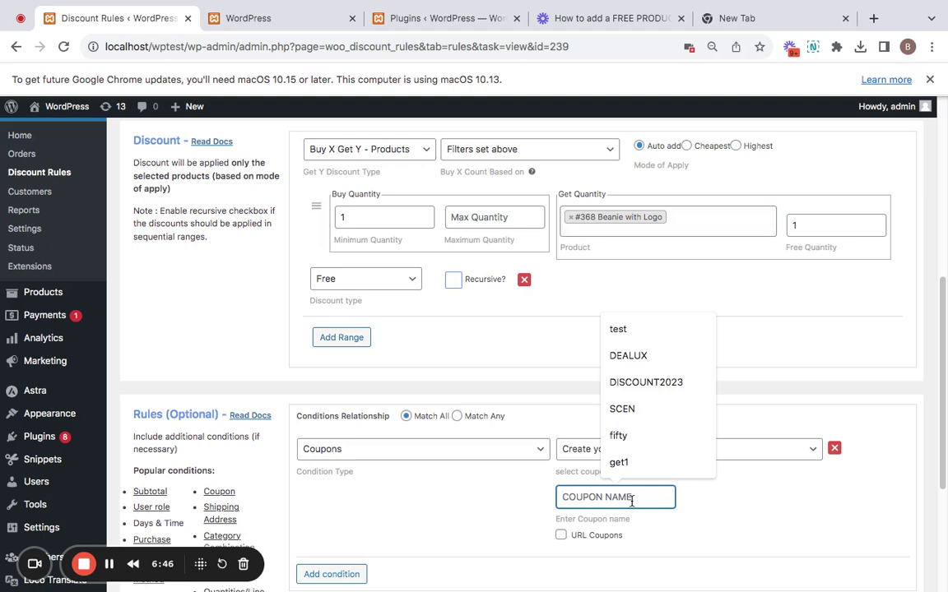
{"action": "type", "text": "BIGDEAL"}
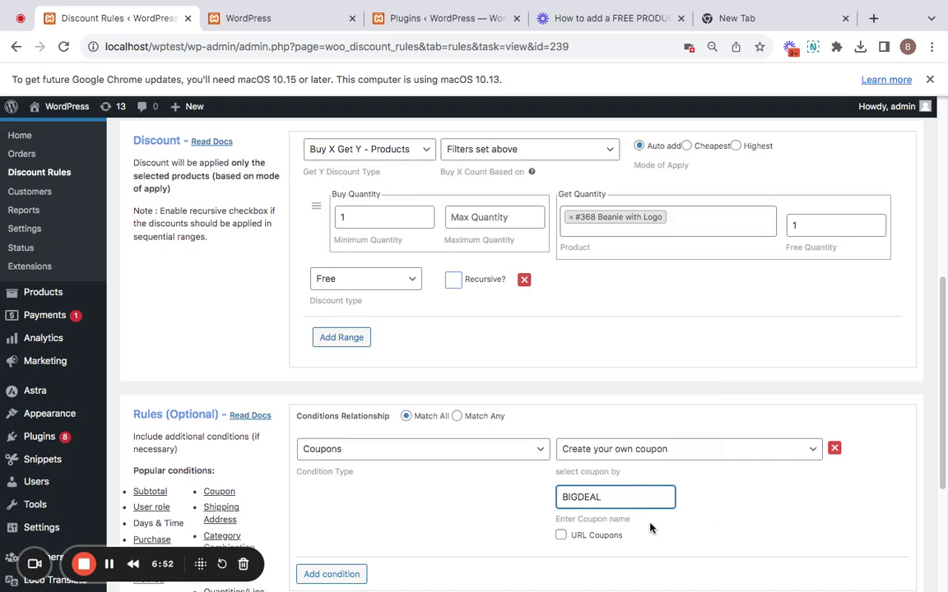
- Save the discount rule
{"action": "scroll", "coordinate": [649, 527], "scroll_direction": "up", "scroll_amount": 5}
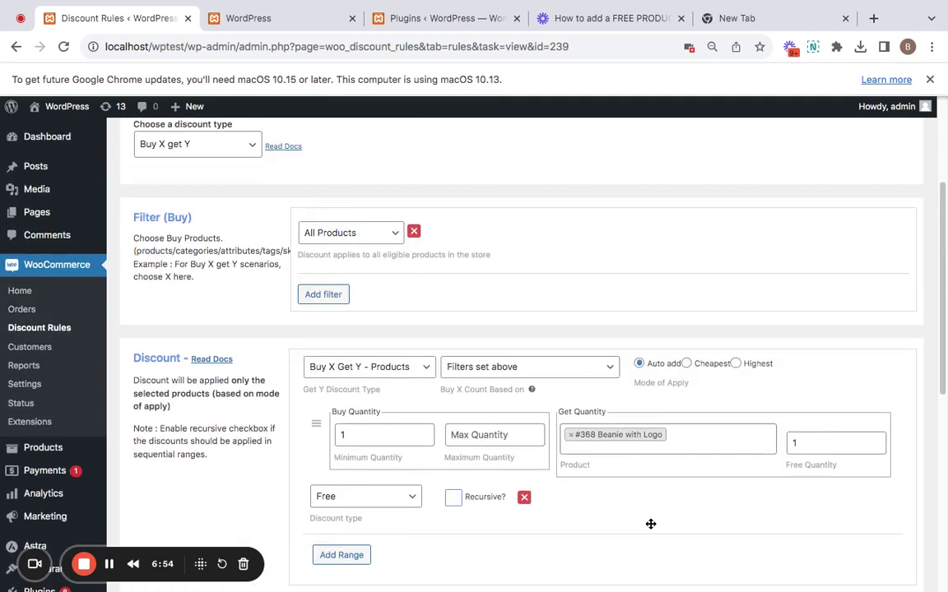
{"action": "scroll", "coordinate": [650, 524], "scroll_direction": "down", "scroll_amount": 5}
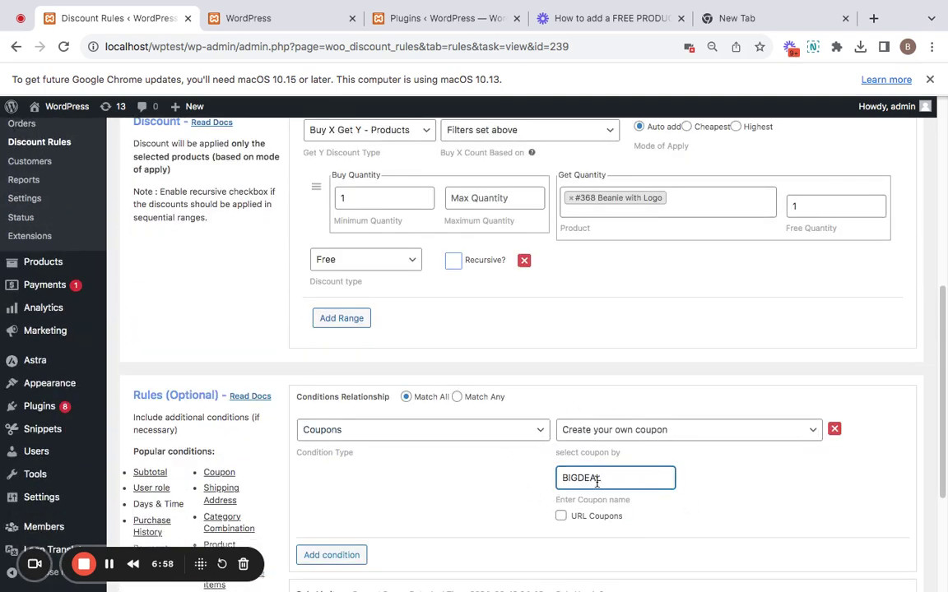
{"action": "scroll", "coordinate": [598, 482], "scroll_direction": "up", "scroll_amount": 1}
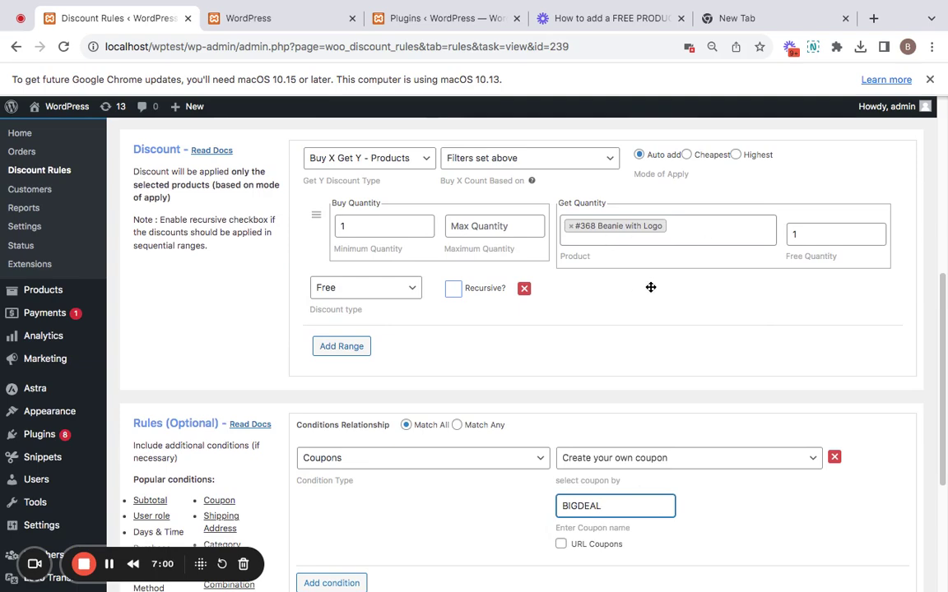
{"action": "scroll", "coordinate": [650, 287], "scroll_direction": "up", "scroll_amount": 10}
{"action": "left_click", "coordinate": [770, 261]}
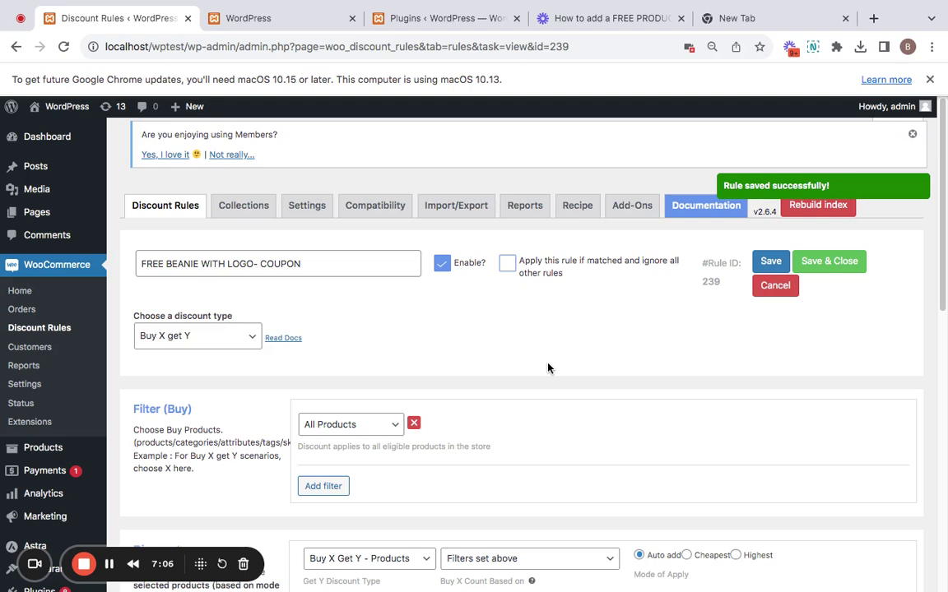
- Add a Beanie to the cart from the storefront shop page
{"action": "left_click", "coordinate": [288, 23]}
{"action": "scroll", "coordinate": [385, 239], "scroll_direction": "up", "scroll_amount": 3}
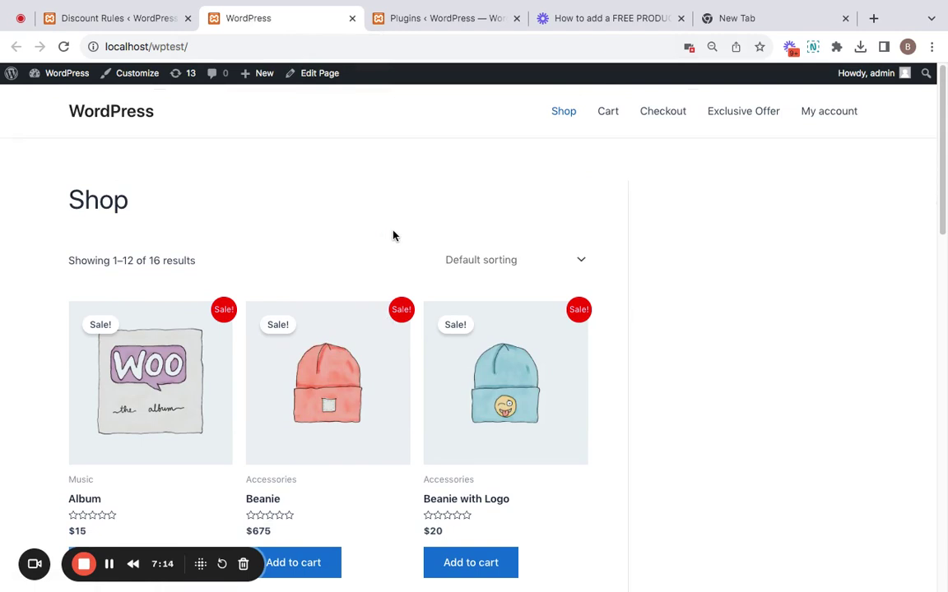
{"action": "scroll", "coordinate": [393, 236], "scroll_direction": "down", "scroll_amount": 3}
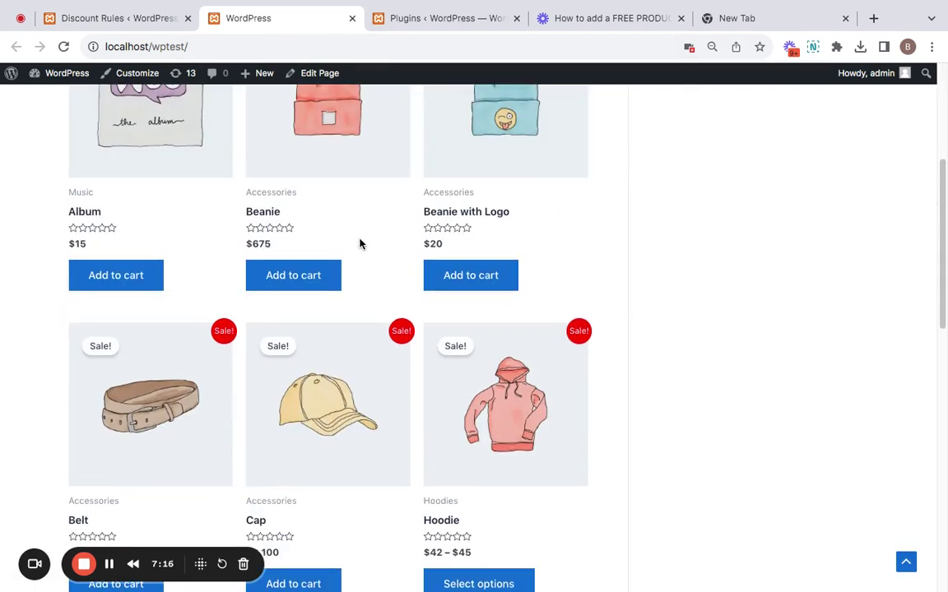
{"action": "left_click", "coordinate": [333, 277]}
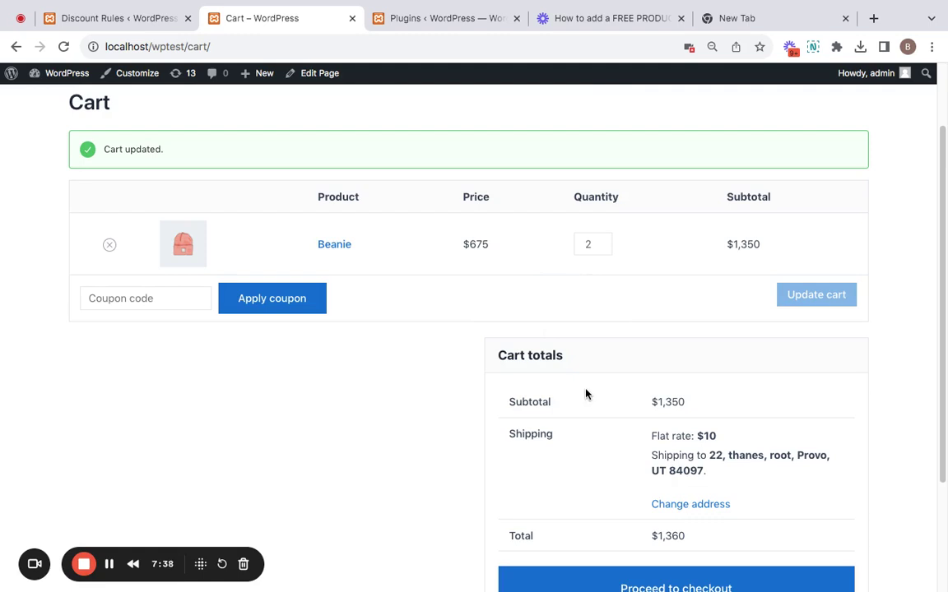
- Apply coupon BIGDEAL on the cart page, adding a free Beanie with Logo
{"action": "left_click", "coordinate": [165, 299]}
{"action": "type", "text": "BIGDEAL"}
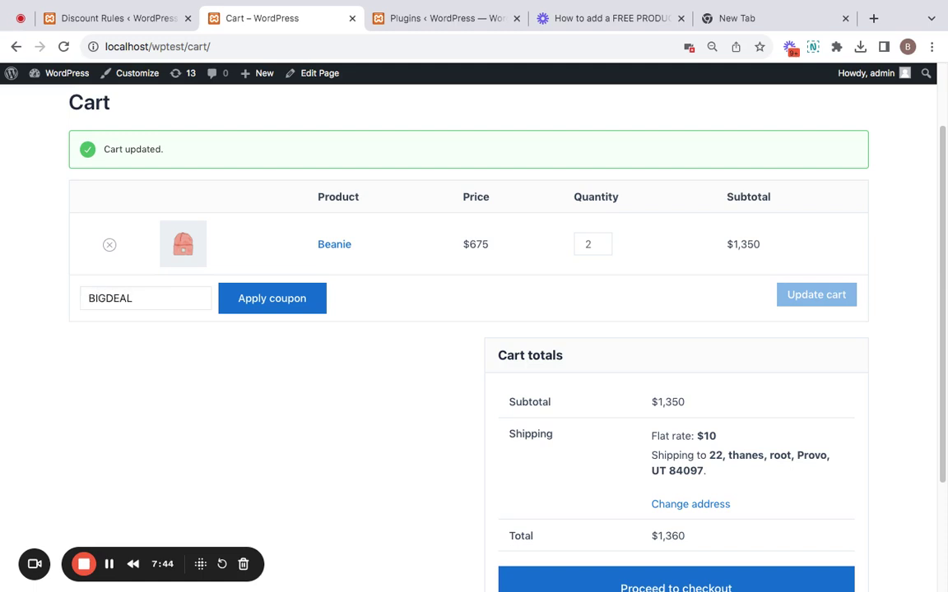
{"action": "left_click", "coordinate": [270, 306]}
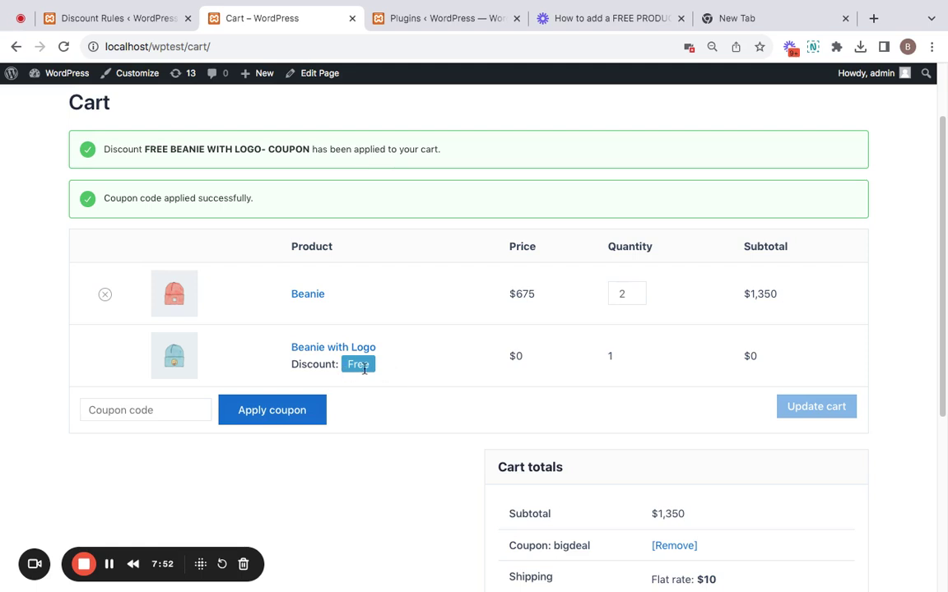
{"action": "scroll", "coordinate": [546, 558], "scroll_direction": "down", "scroll_amount": 1}
{"action": "left_click_drag", "start_coordinate": [505, 535], "coordinate": [591, 533]}
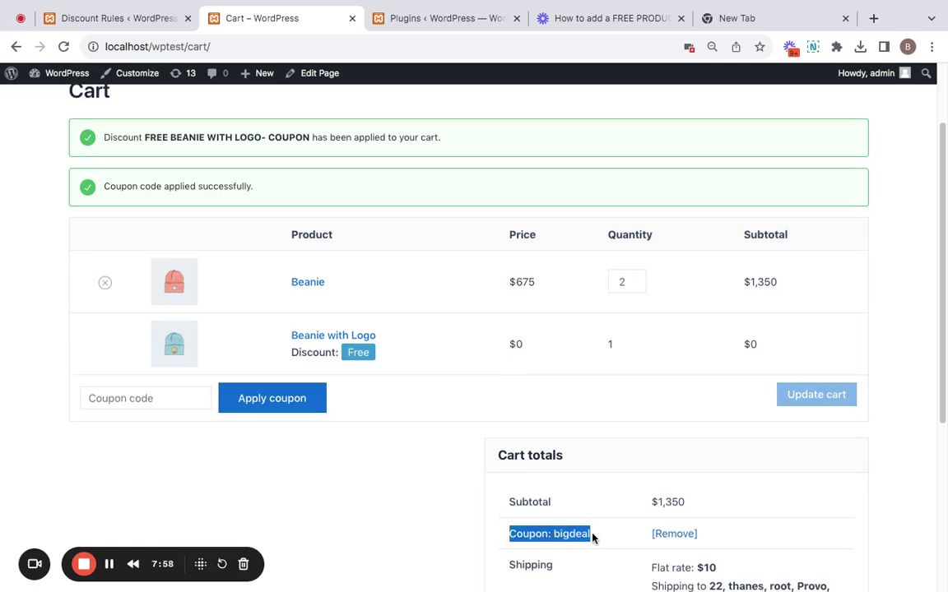
{"action": "left_click", "coordinate": [601, 538]}
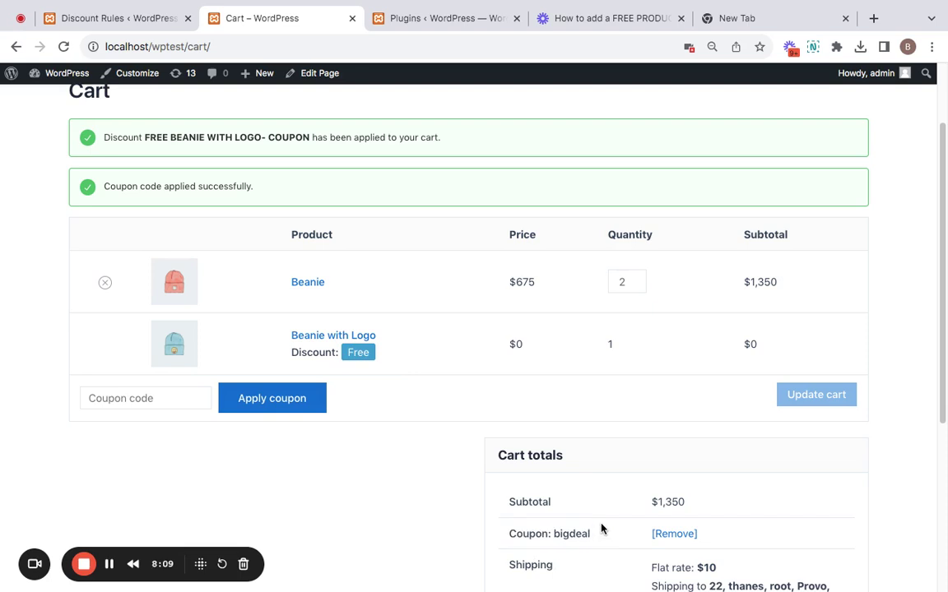